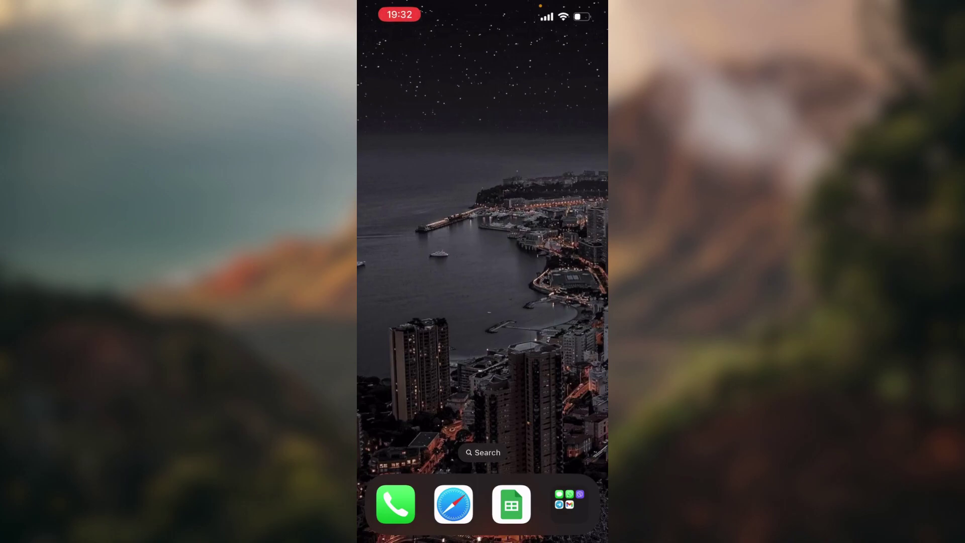
{"action": "scroll", "coordinate": [483, 302], "scroll_direction": "right", "scroll_amount": 5}
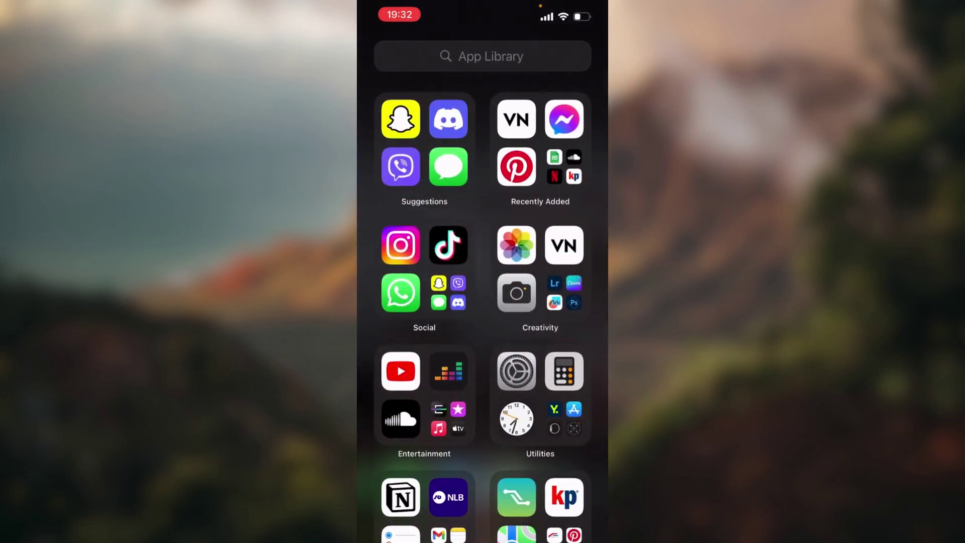
{"action": "scroll", "coordinate": [483, 301], "scroll_direction": "down", "scroll_amount": 5}
{"action": "scroll", "coordinate": [483, 301], "scroll_direction": "up", "scroll_amount": 3}
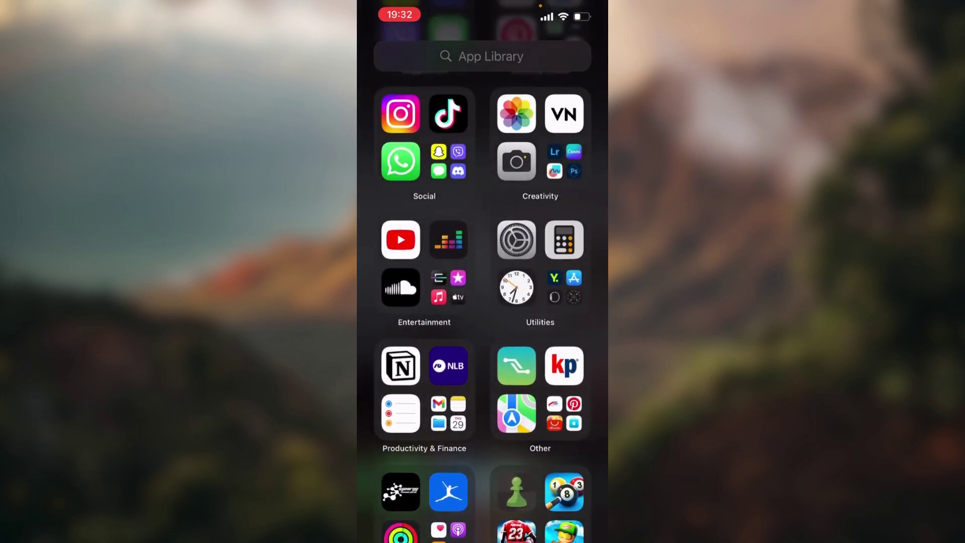
- Launch Notes from the App Library's Productivity & Finance group and start a new blank note
{"action": "left_click", "coordinate": [564, 286]}
{"action": "left_click", "coordinate": [483, 467]}
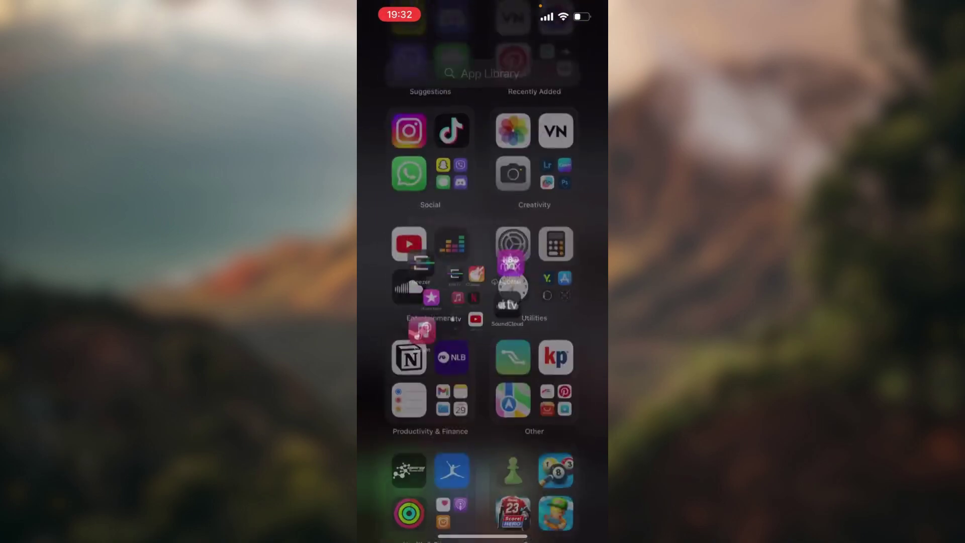
{"action": "scroll", "coordinate": [482, 302], "scroll_direction": "down", "scroll_amount": 2}
{"action": "left_click", "coordinate": [445, 309]}
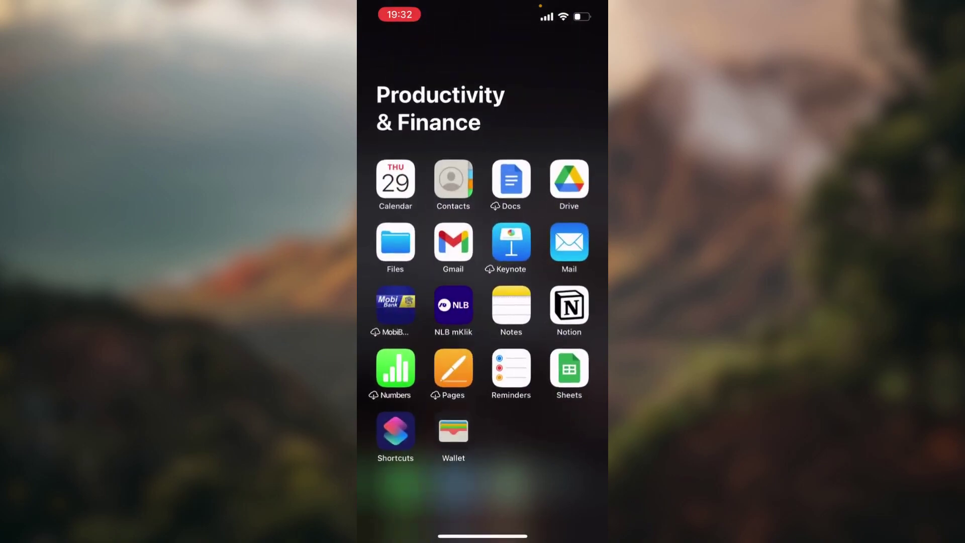
{"action": "left_click", "coordinate": [501, 306]}
{"action": "left_click", "coordinate": [588, 507]}
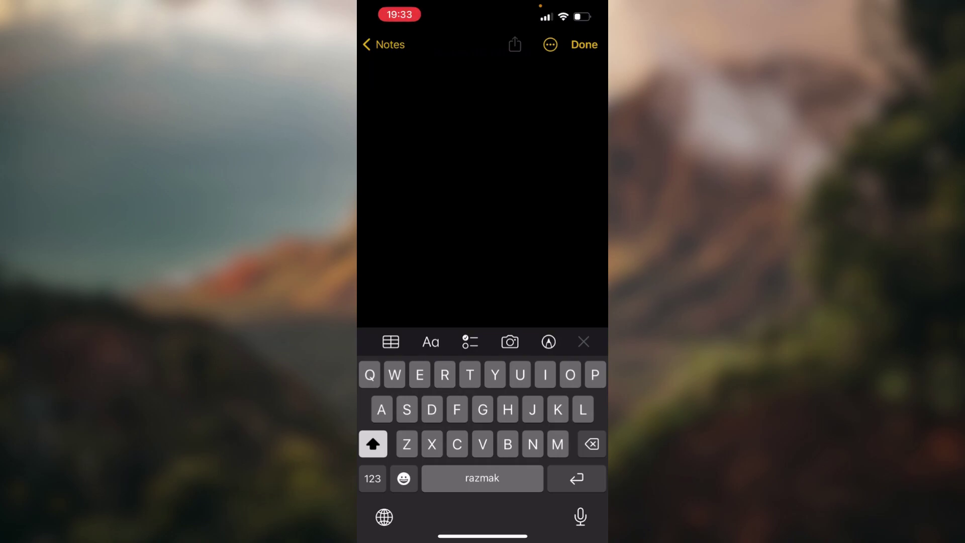
- Bring up the attachment menu from the camera icon in the note's keyboard toolbar
{"action": "left_click", "coordinate": [509, 342]}
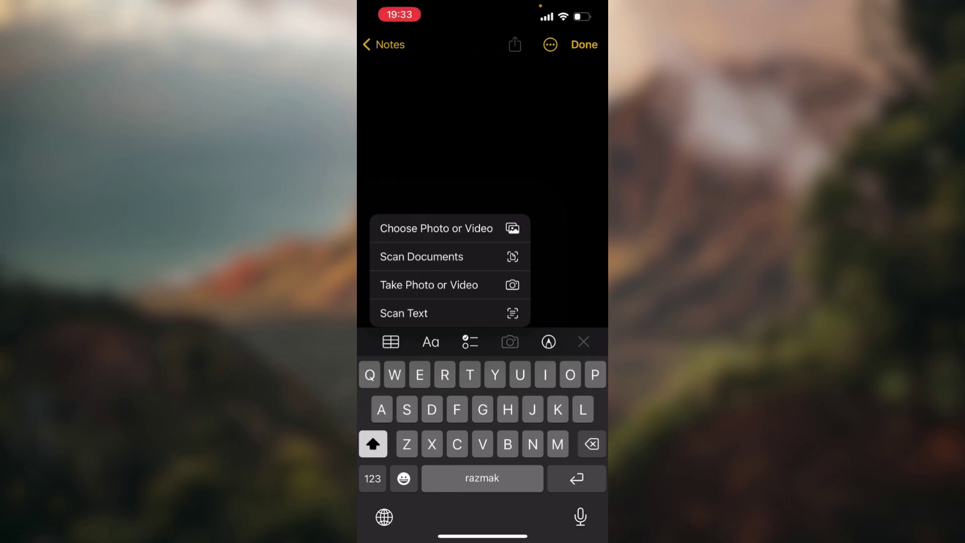
- Choose Scan Documents to start capturing the folded leaflet's pages
{"action": "left_click", "coordinate": [421, 256]}
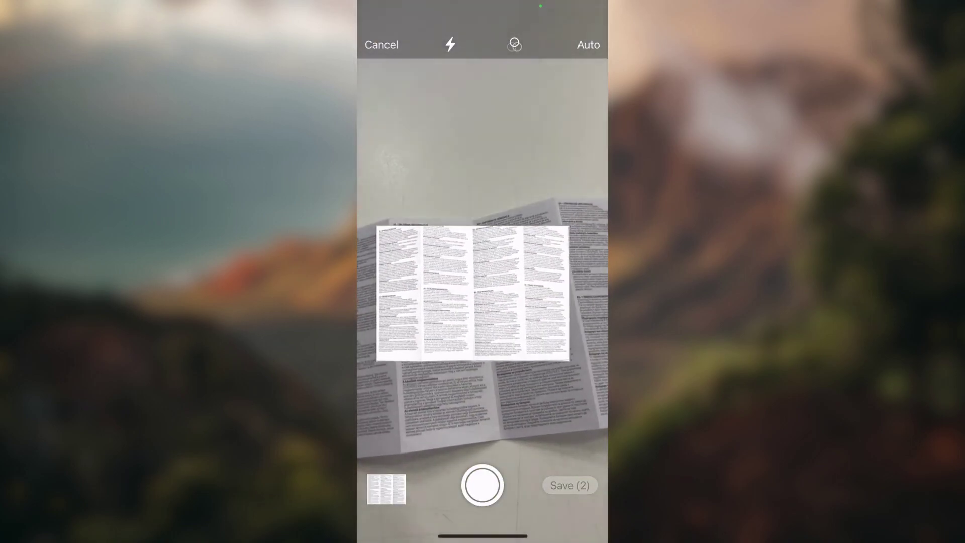
- Save both scans, refit a crop corner on the first page, and rotate it back upright
{"action": "left_click", "coordinate": [569, 485]}
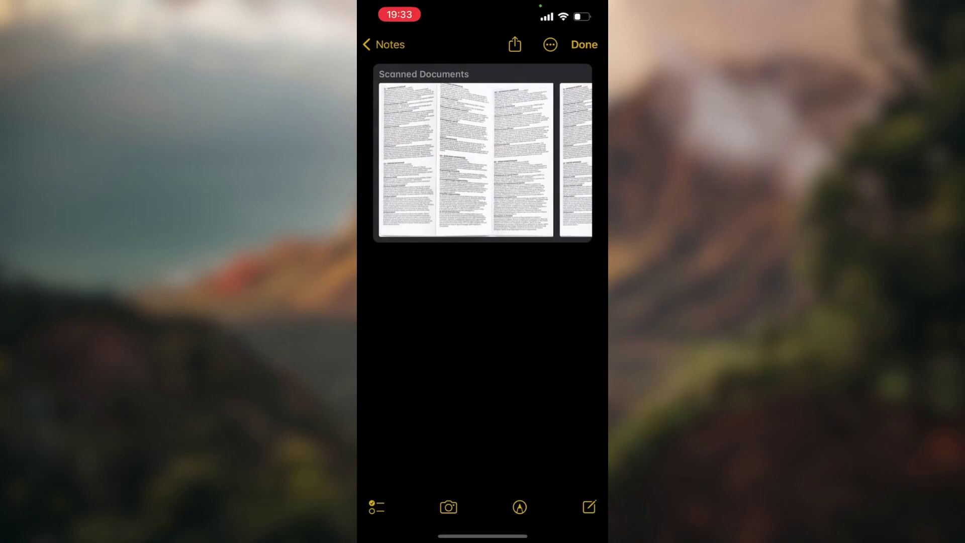
{"action": "left_click", "coordinate": [465, 161]}
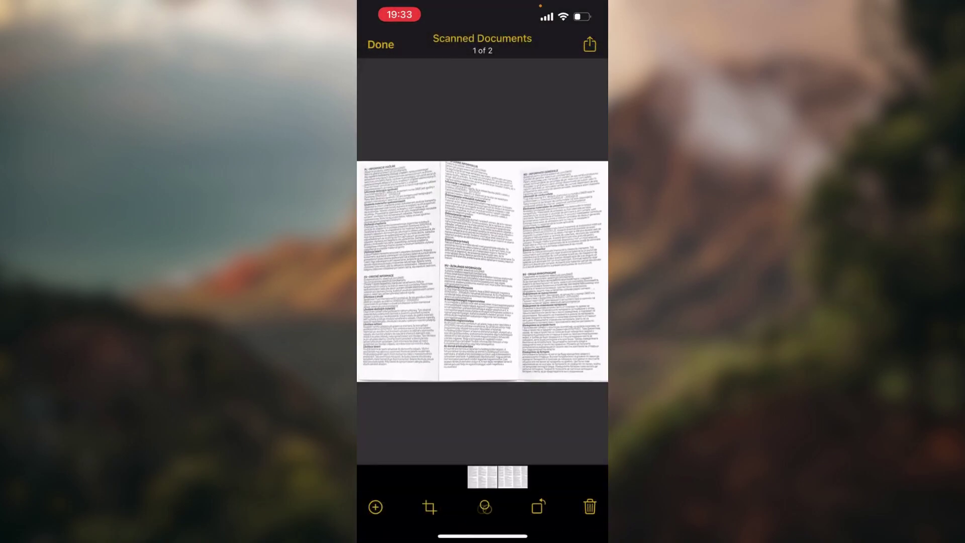
{"action": "left_click", "coordinate": [430, 506]}
{"action": "left_click_drag", "start_coordinate": [597, 340], "coordinate": [553, 392]}
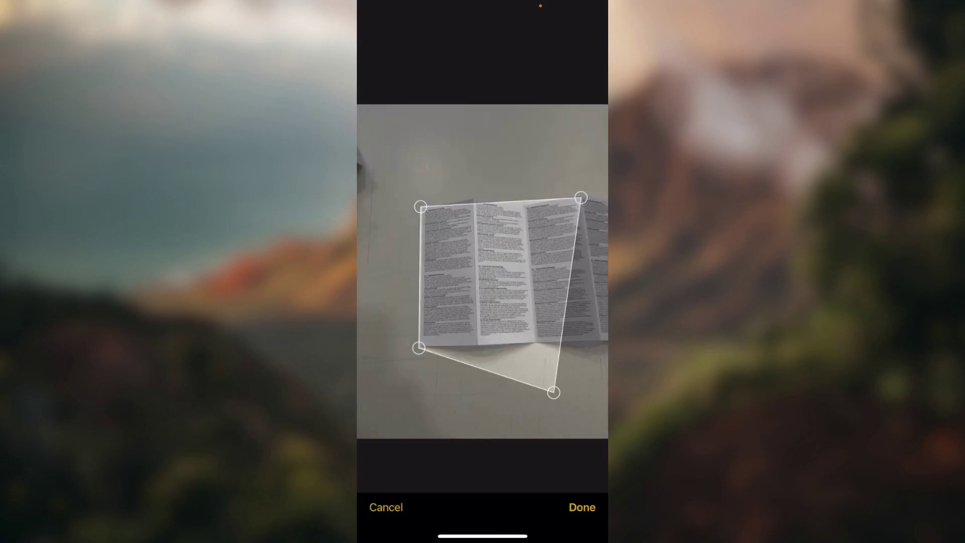
{"action": "left_click", "coordinate": [385, 506]}
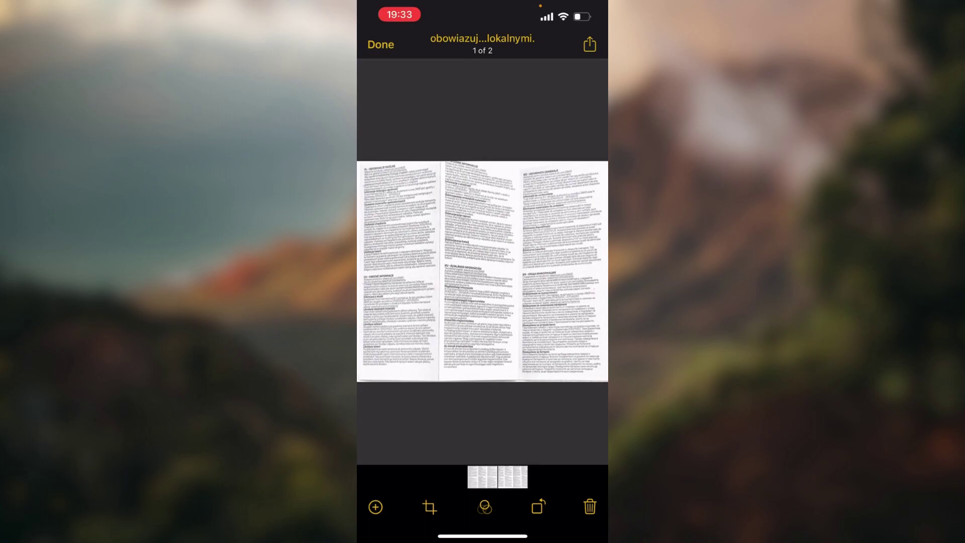
{"action": "left_click", "coordinate": [538, 507]}
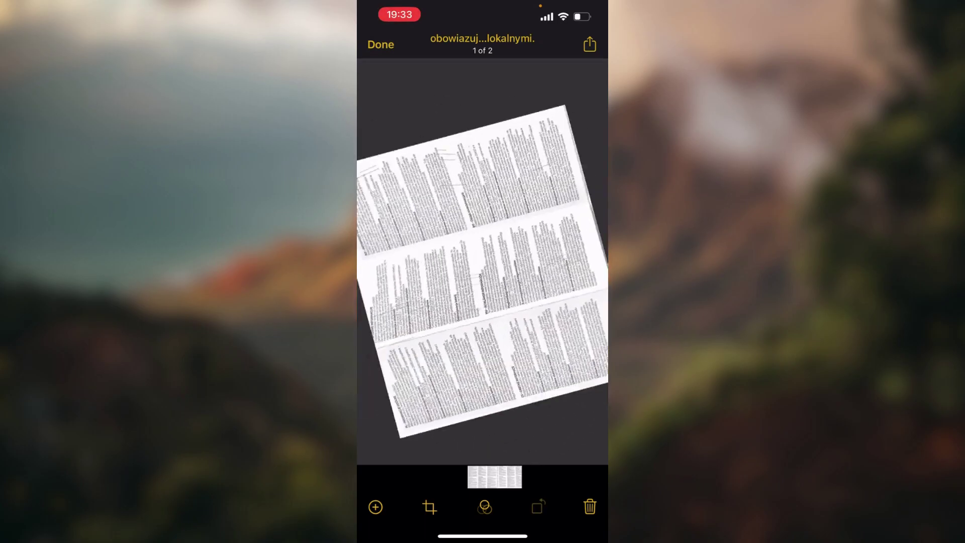
{"action": "left_click", "coordinate": [537, 506]}
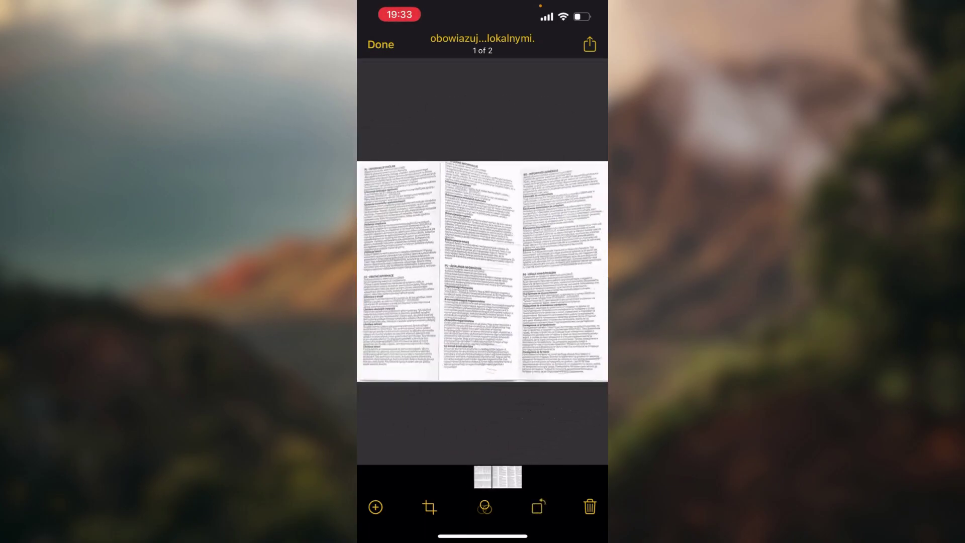
- Preview Greyscale, Black & White and Photo filters, keep Colour, and finish editing
{"action": "left_click", "coordinate": [485, 506]}
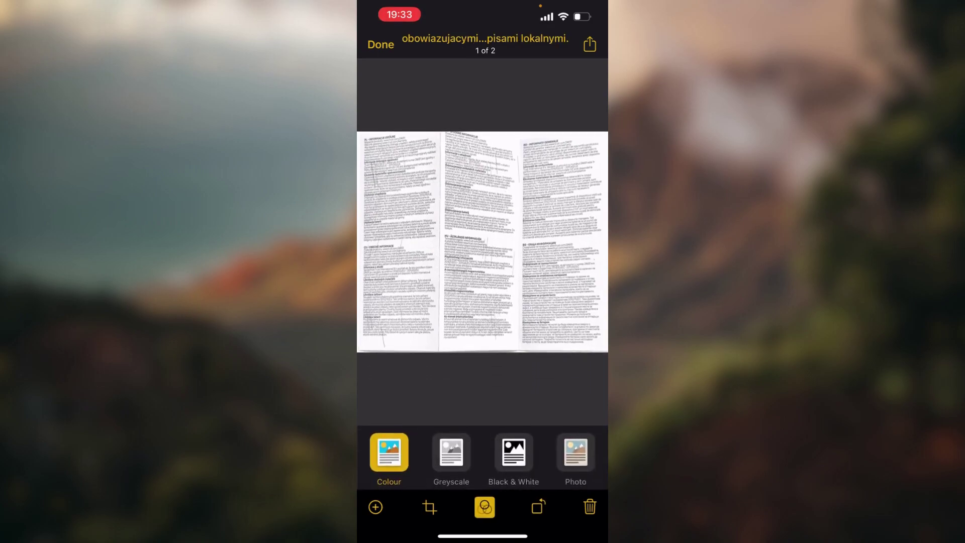
{"action": "left_click", "coordinate": [451, 452]}
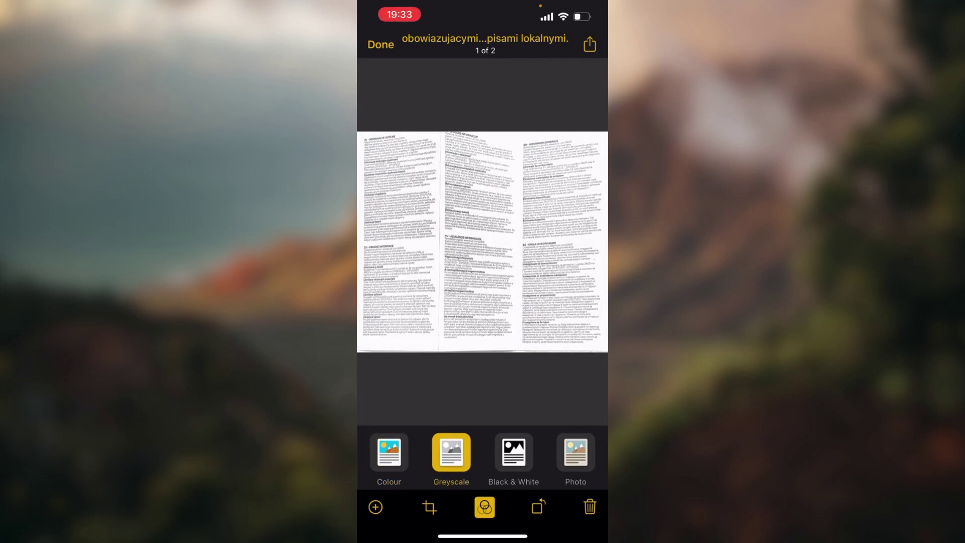
{"action": "left_click", "coordinate": [513, 452]}
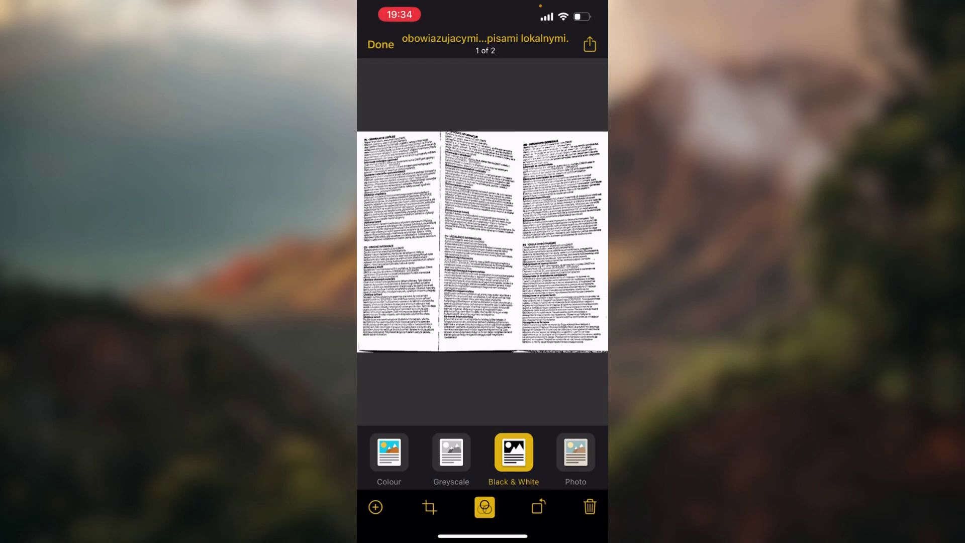
{"action": "left_click", "coordinate": [575, 453]}
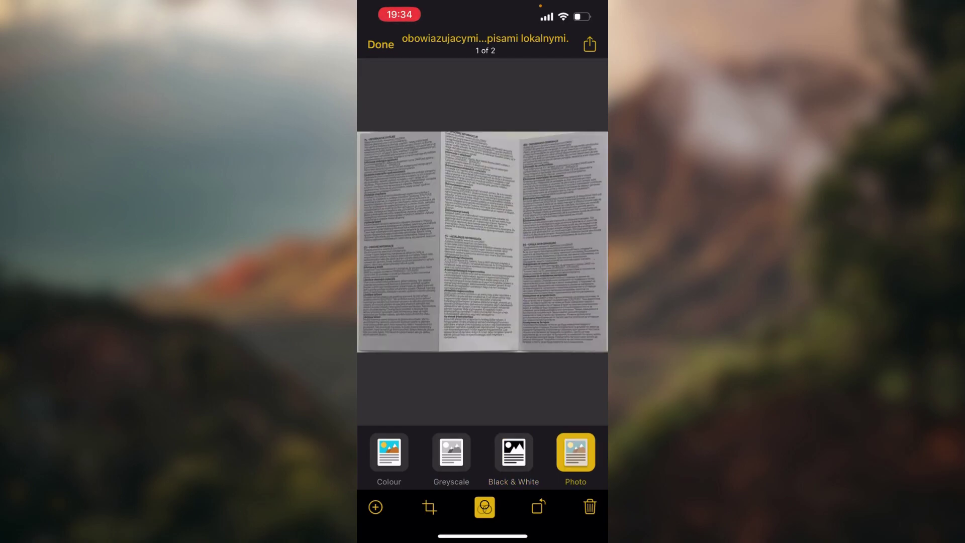
{"action": "left_click", "coordinate": [389, 452]}
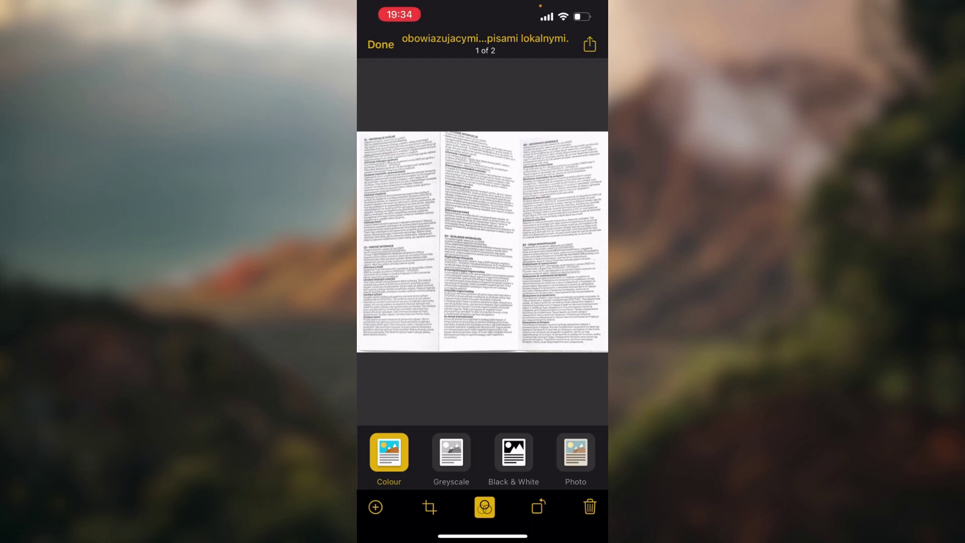
{"action": "left_click", "coordinate": [380, 44]}
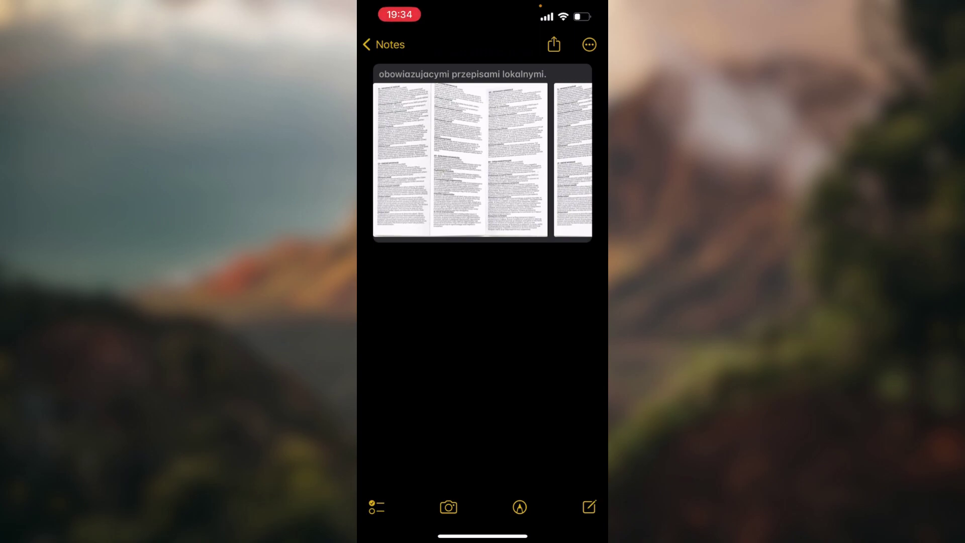
{"action": "left_click", "coordinate": [554, 45]}
{"action": "left_click_drag", "start_coordinate": [483, 302], "coordinate": [483, 90]}
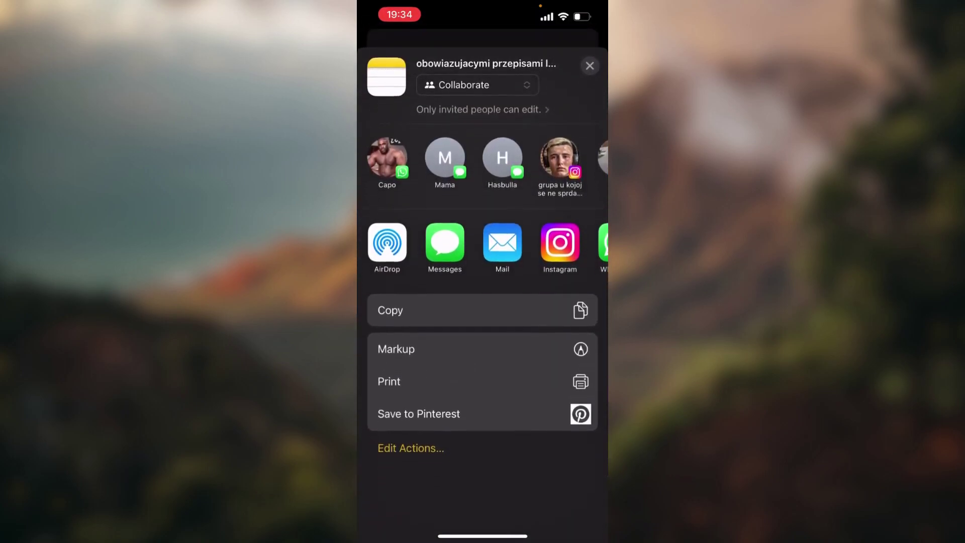
{"action": "left_click_drag", "start_coordinate": [574, 232], "coordinate": [376, 232]}
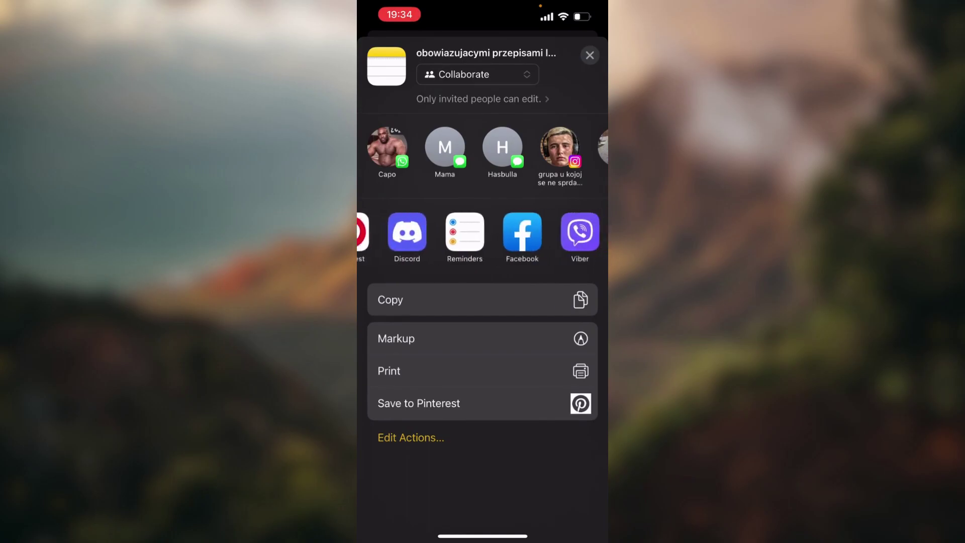
{"action": "left_click", "coordinate": [590, 55]}
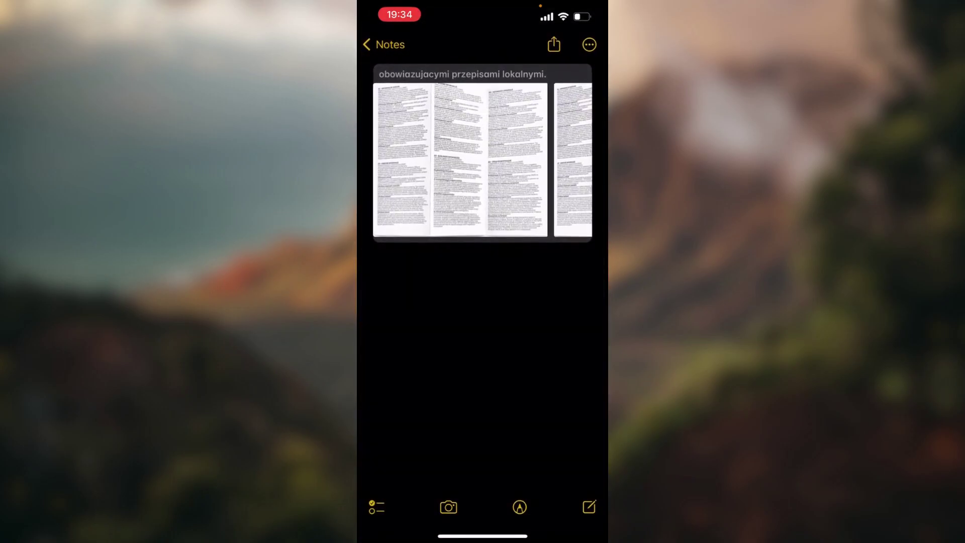
- Swipe out of Notes and the App Library back to the Home Screen page
{"action": "left_click_drag", "start_coordinate": [483, 537], "coordinate": [483, 340]}
{"action": "left_click_drag", "start_coordinate": [482, 537], "coordinate": [482, 339]}
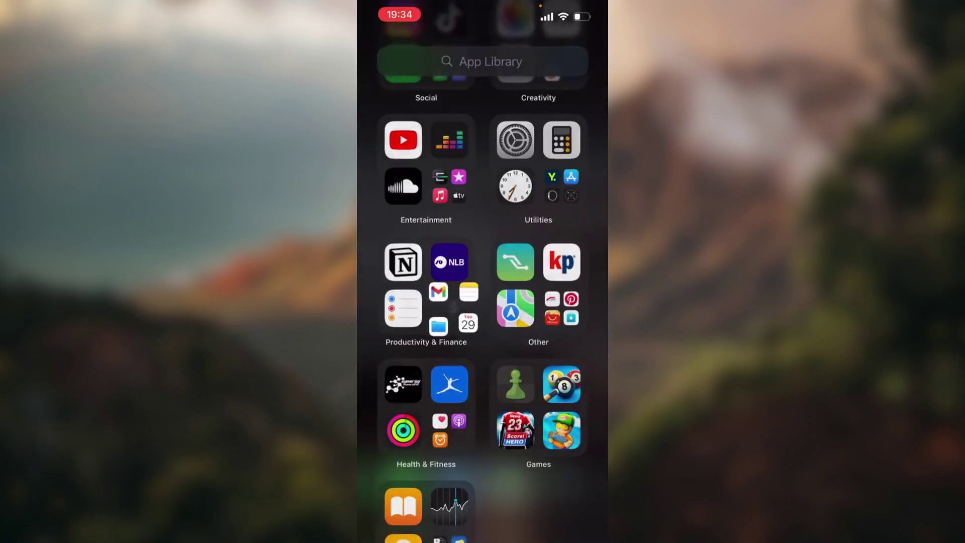
{"action": "left_click_drag", "start_coordinate": [392, 302], "coordinate": [588, 302]}
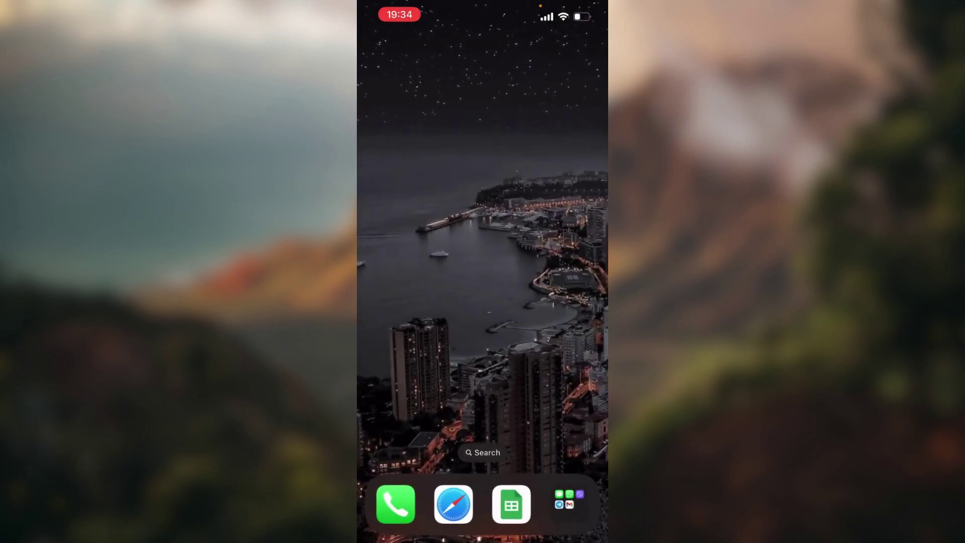